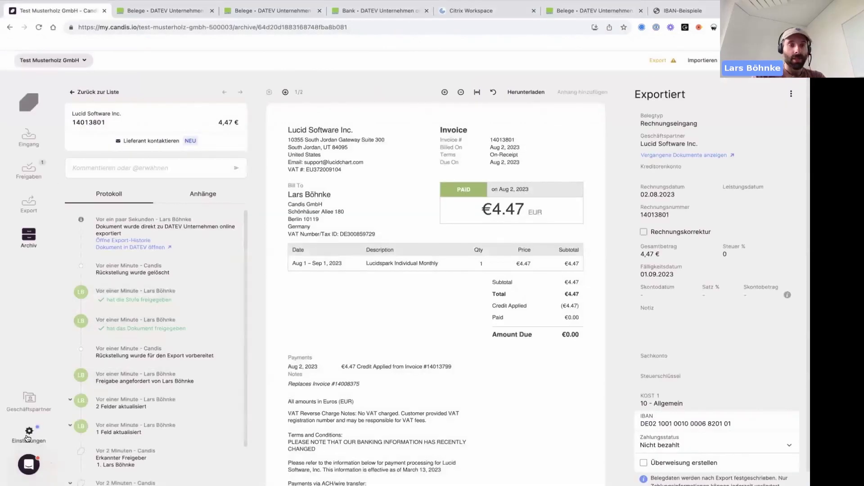
# Step: Disconnect the existing DATEV-Datenservices connection of Musterholz GmbH in the organisation settings and confirm the disconnection
pyautogui.click(29, 435)
pyautogui.click(119, 283)
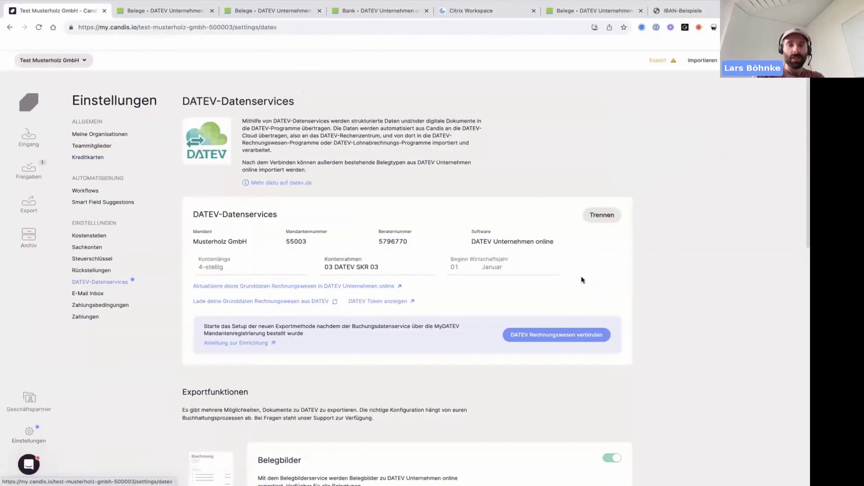
pyautogui.scroll(-8, 593, 286)
pyautogui.scroll(8, 593, 286)
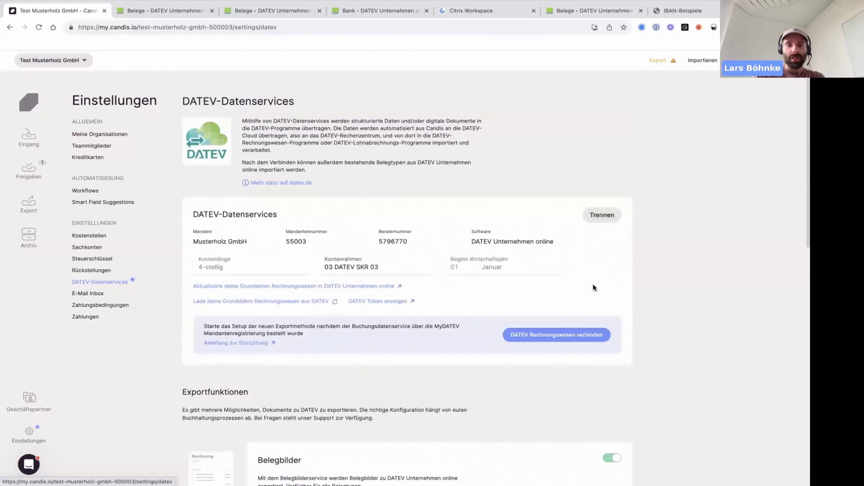
pyautogui.click(602, 215)
pyautogui.click(622, 186)
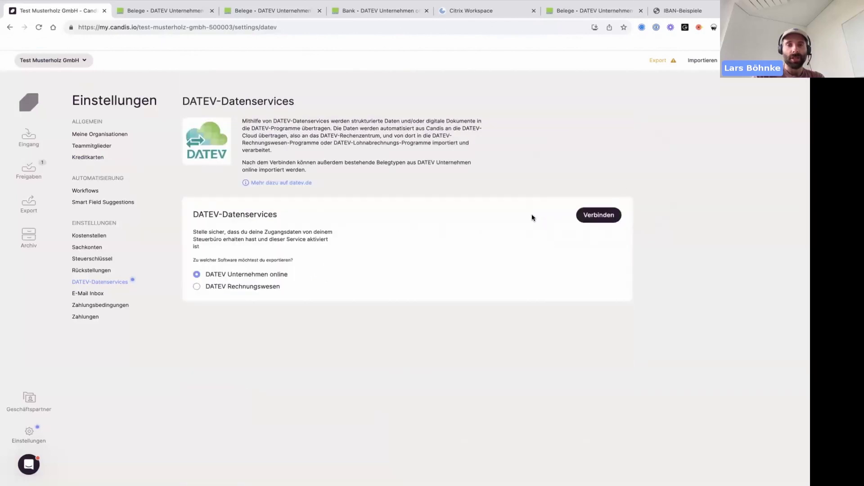
# Step: Connect DATEV-Datenservices with DATEV Rechnungswesen as the export software and grant Candis the requested DATEV permissions
pyautogui.click(250, 288)
pyautogui.click(599, 214)
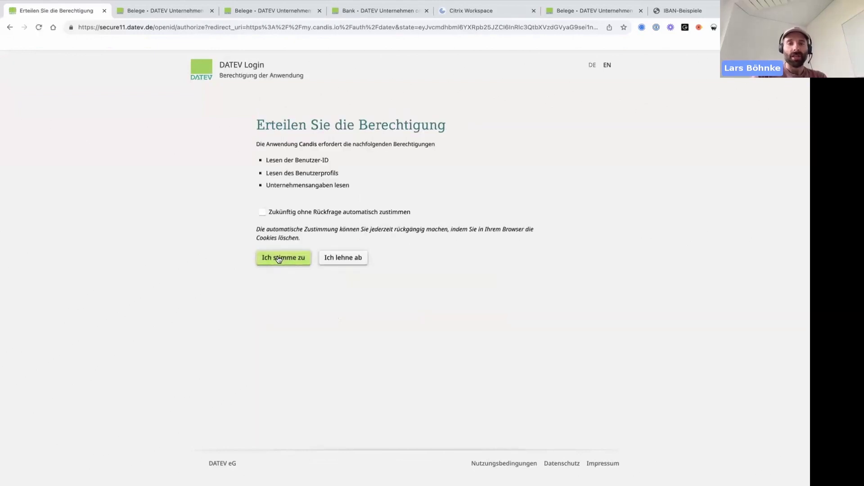
pyautogui.click(277, 257)
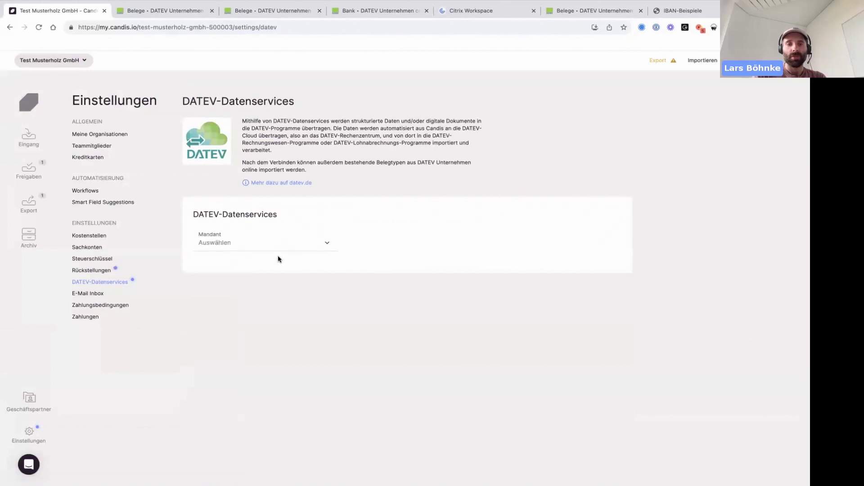
# Step: Choose Musterholz GmbH as the Mandant for the new DATEV connection and look through its export functions and Belegtypen
pyautogui.click(278, 245)
pyautogui.scroll(-10, 281, 353)
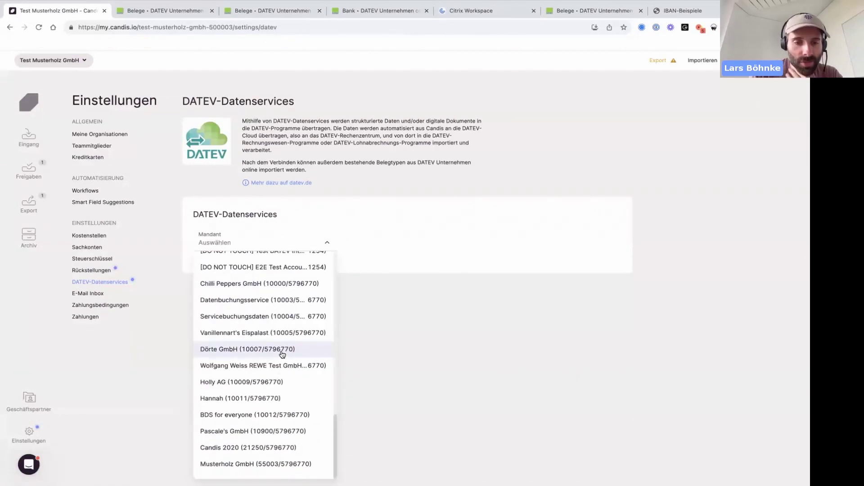
pyautogui.click(290, 464)
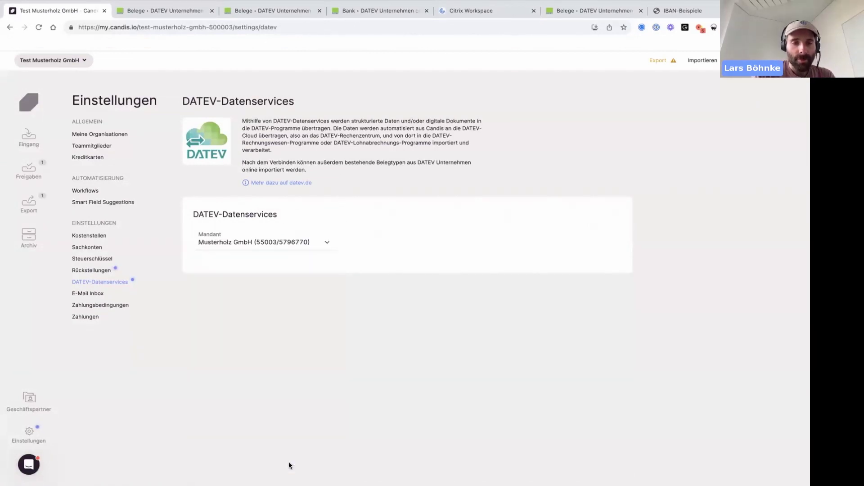
pyautogui.click(280, 273)
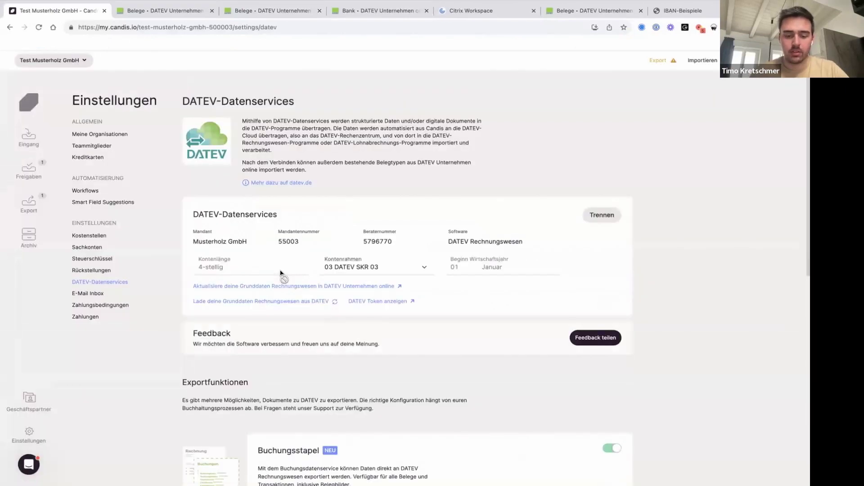
pyautogui.scroll(-10, 449, 327)
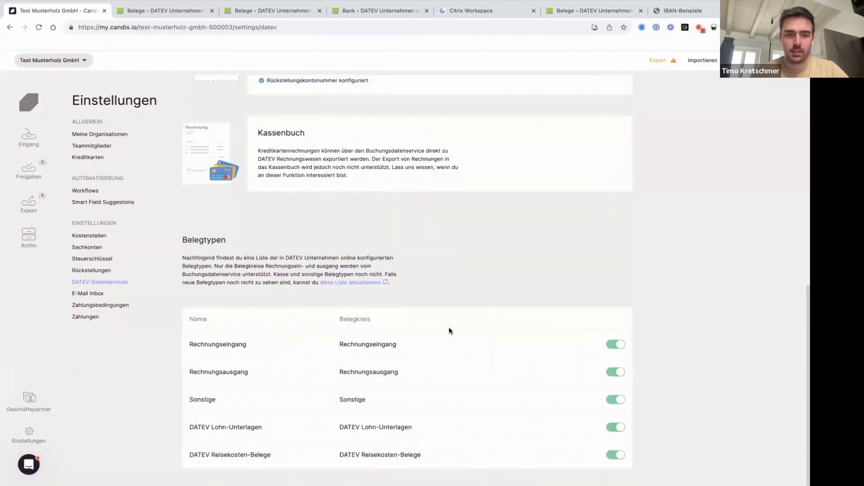
pyautogui.scroll(10, 449, 331)
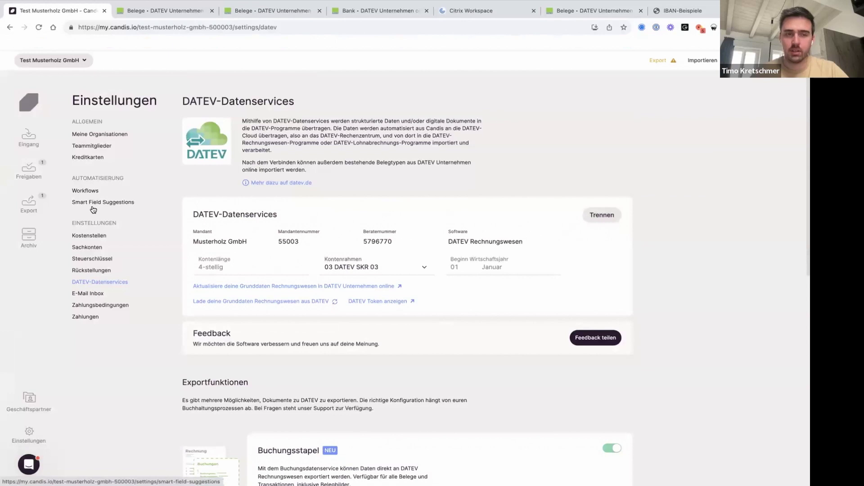
# Step: Re-export the document of the most recent 08.08.2023 export to DATEV Rechnungswesen for the booking period August 2023
pyautogui.click(28, 203)
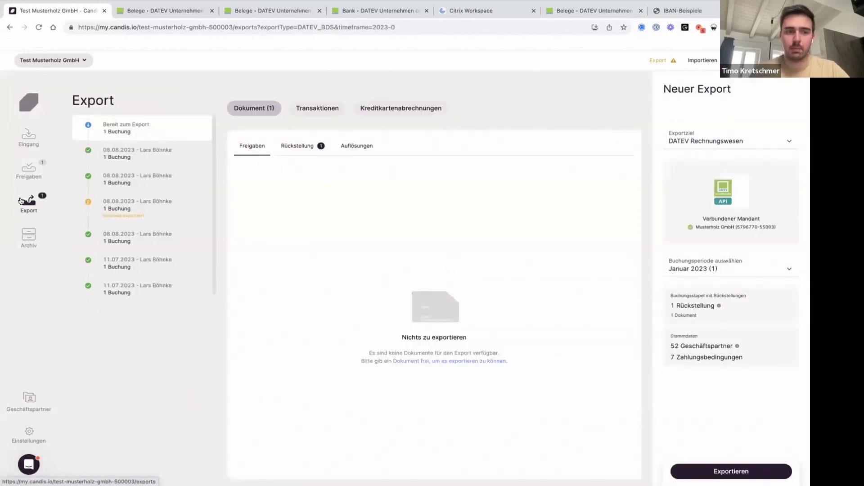
pyautogui.click(137, 154)
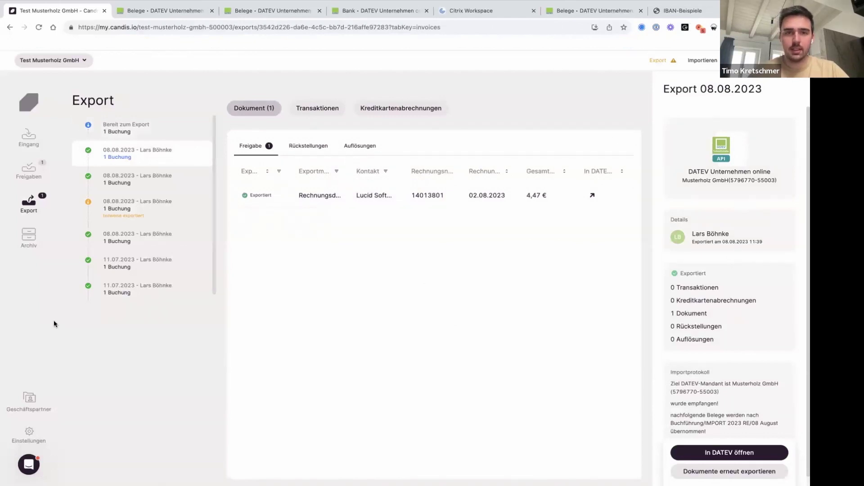
pyautogui.click(761, 471)
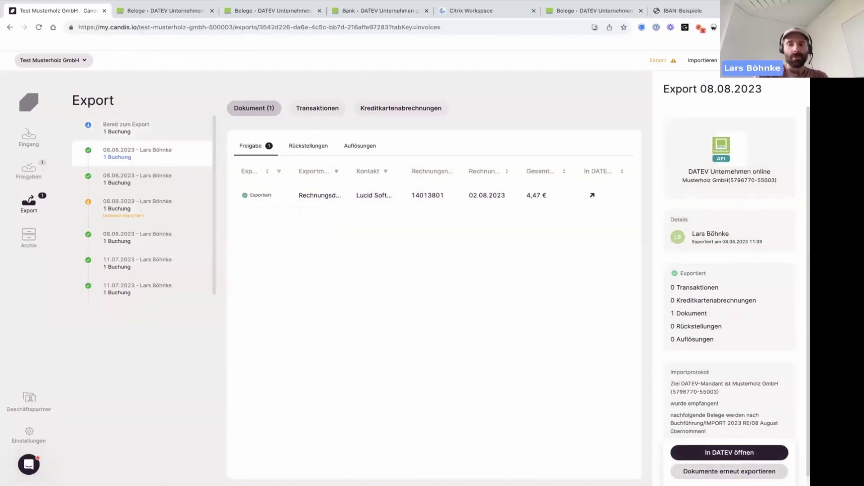
pyautogui.click(714, 160)
pyautogui.click(716, 178)
pyautogui.click(702, 286)
pyautogui.click(702, 307)
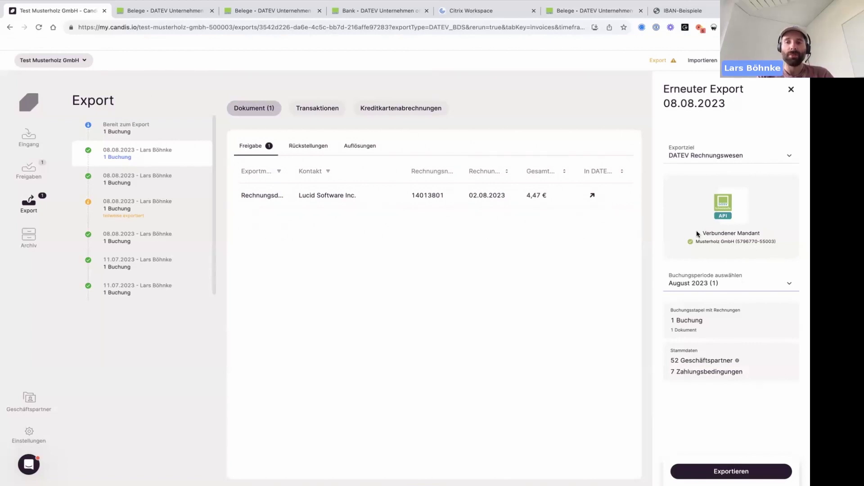
pyautogui.click(732, 471)
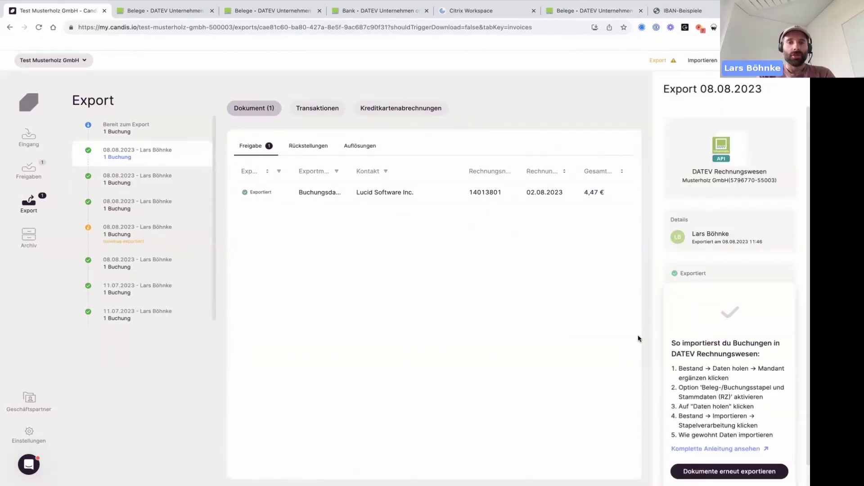
# Step: Switch to Kanzlei-Rechnungswesen and fetch the Beleg-/Buchungsstapel und Stammdaten (RZ) for Musterholz GmbH using Mandant ergänzen
pyautogui.press('super+Tab')
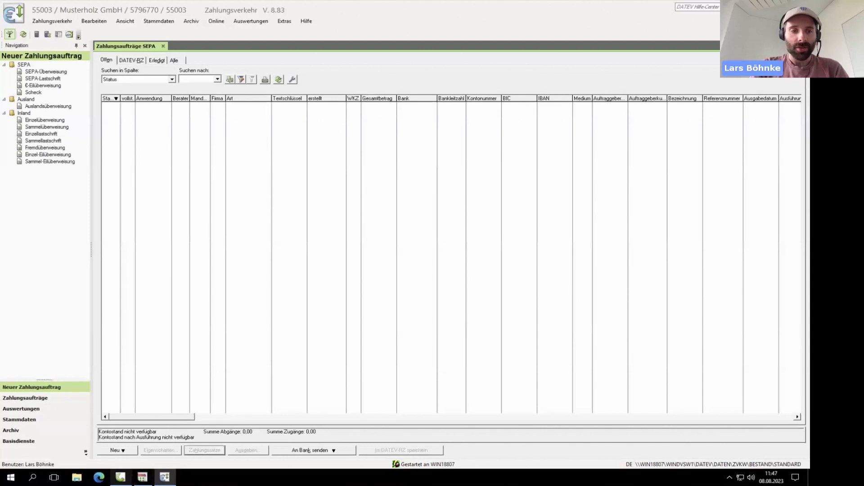
pyautogui.click(120, 477)
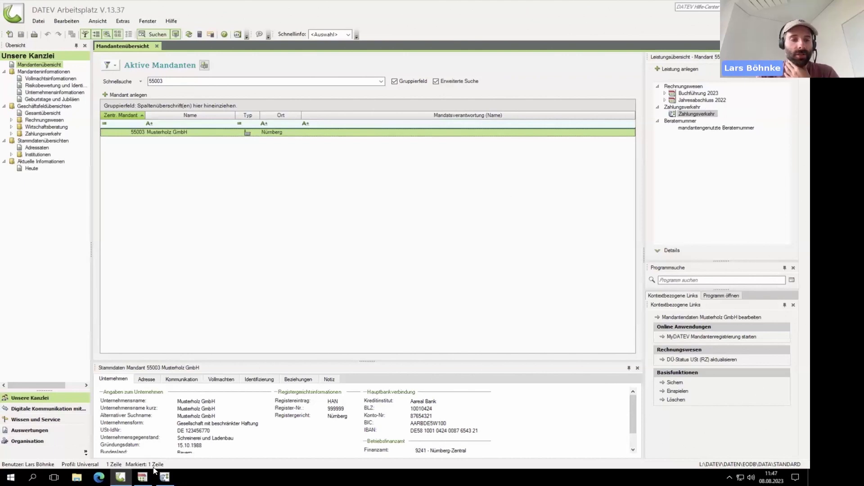
pyautogui.click(142, 477)
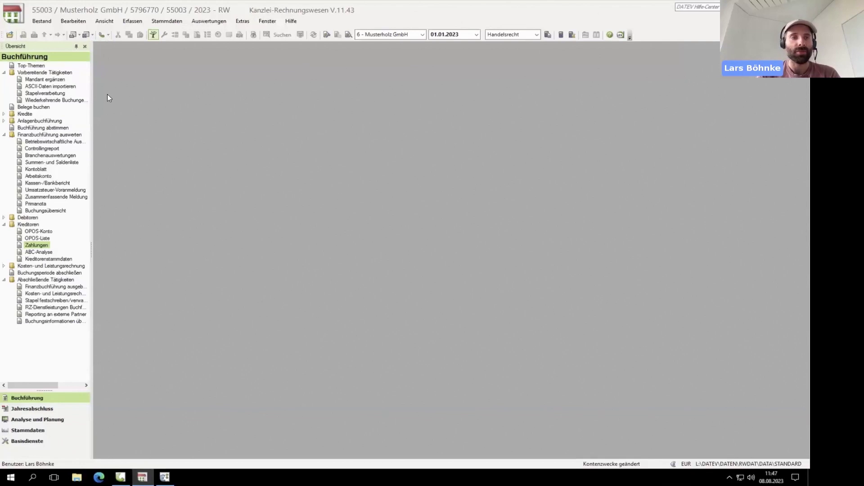
pyautogui.click(61, 80)
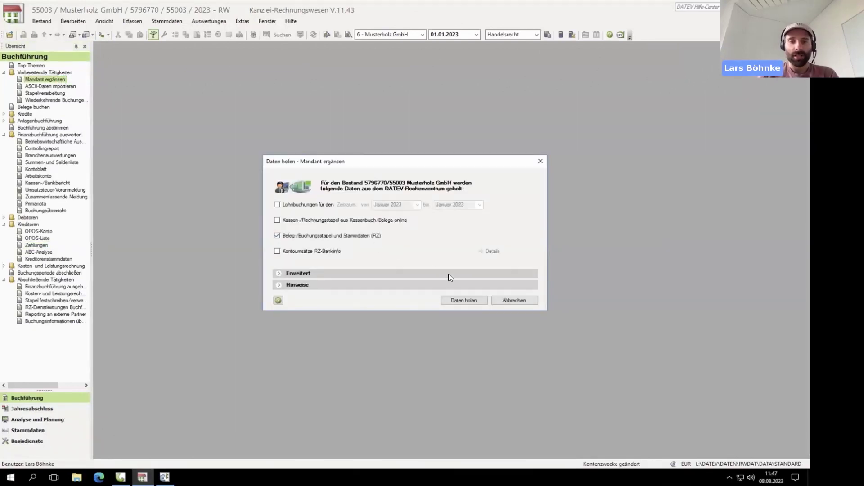
pyautogui.click(460, 302)
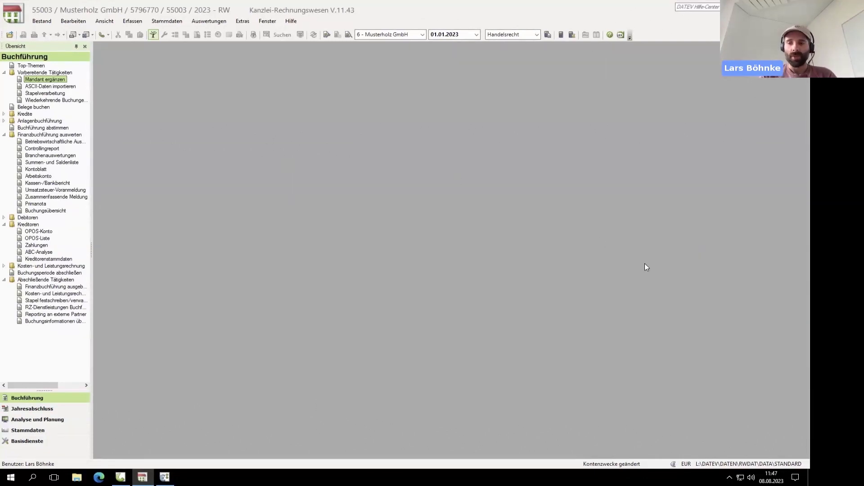
pyautogui.click(729, 477)
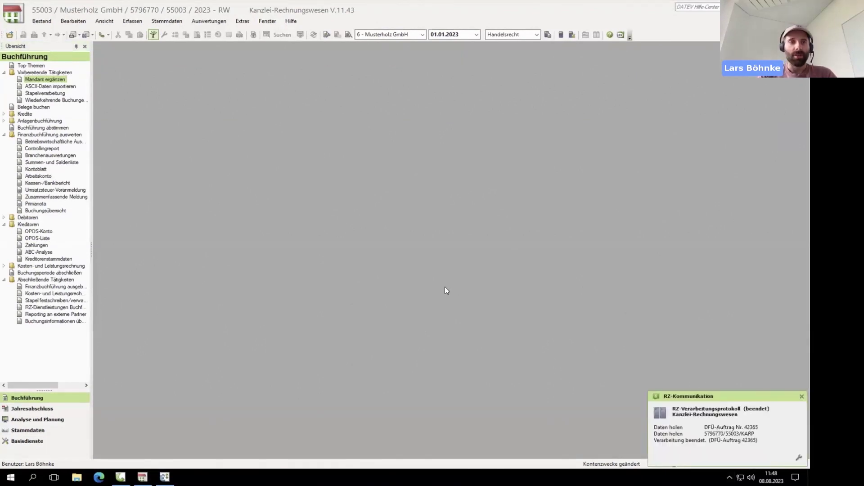
# Step: Open the creditor master data record of Holzfachmarkt Zimmertest for editing and show its OPOS payment terms
pyautogui.click(167, 21)
pyautogui.moveTo(197, 121)
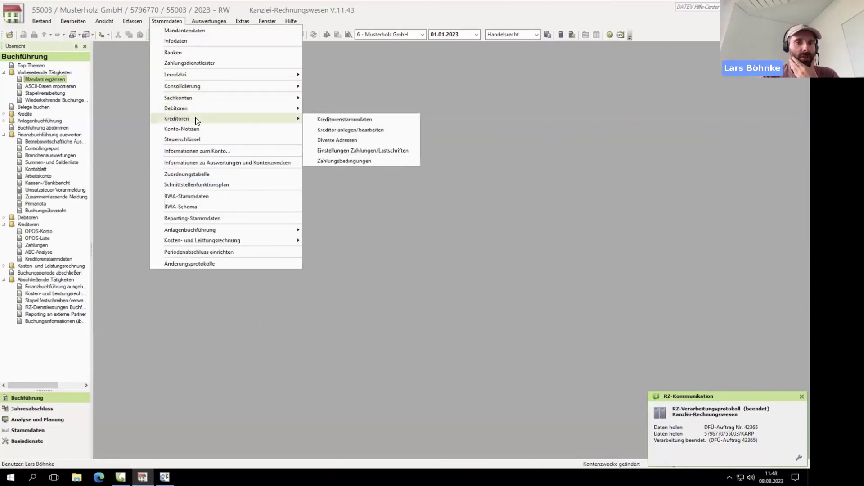
pyautogui.click(323, 120)
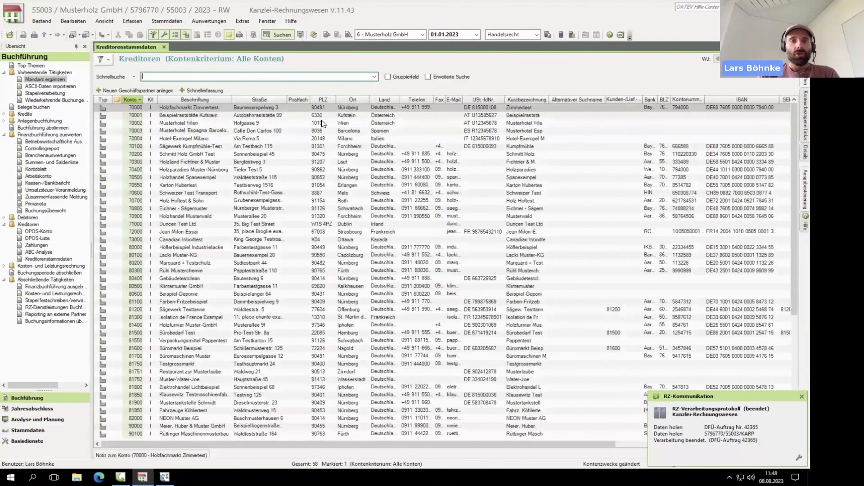
pyautogui.click(320, 108)
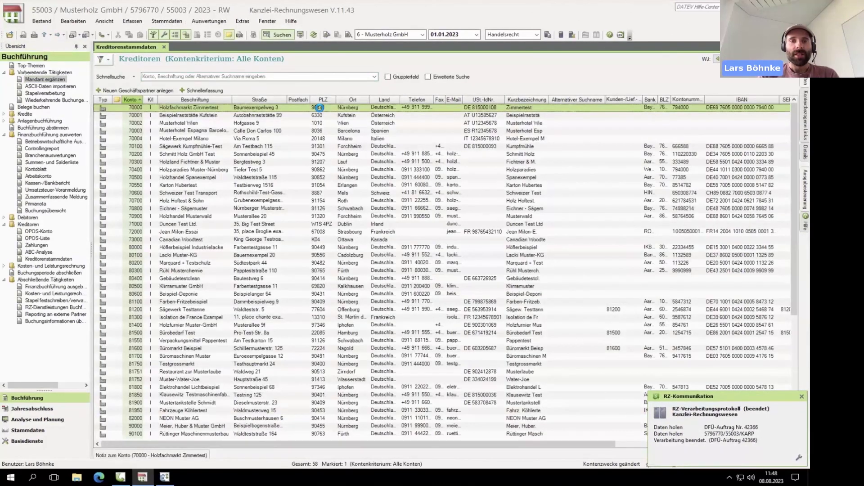
pyautogui.doubleClick(320, 108)
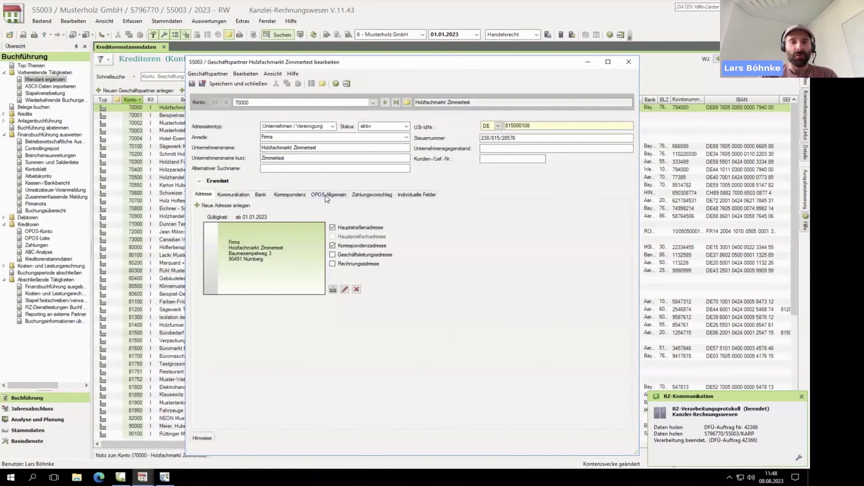
pyautogui.click(326, 195)
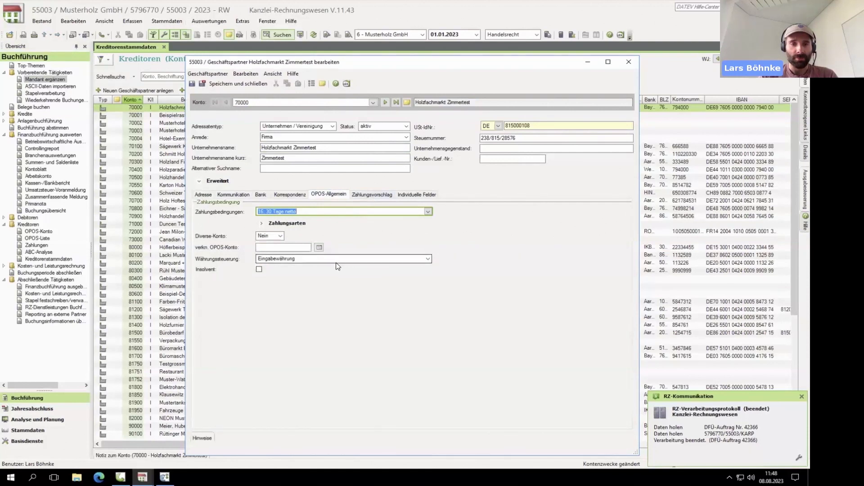
# Step: Set the creditor's Zahlungsträger to SEPA-/Auslands-Überweisung mit mehr. Rechng., save the record and close the creditor list
pyautogui.click(372, 195)
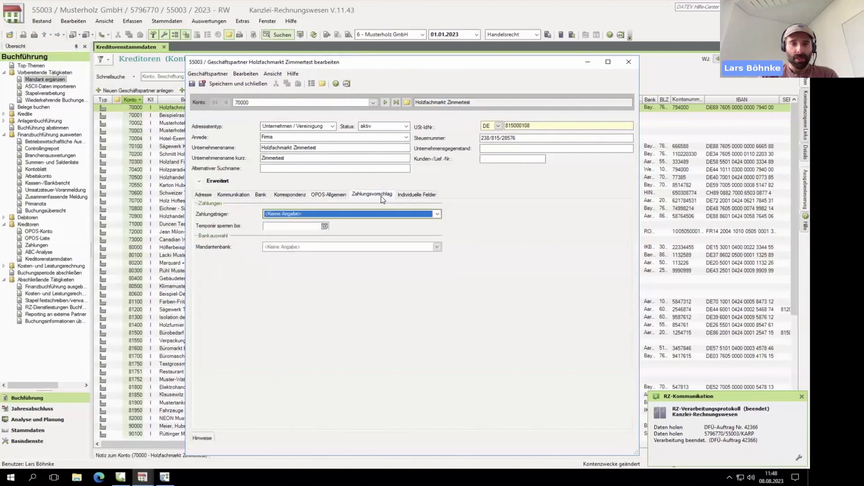
pyautogui.click(273, 215)
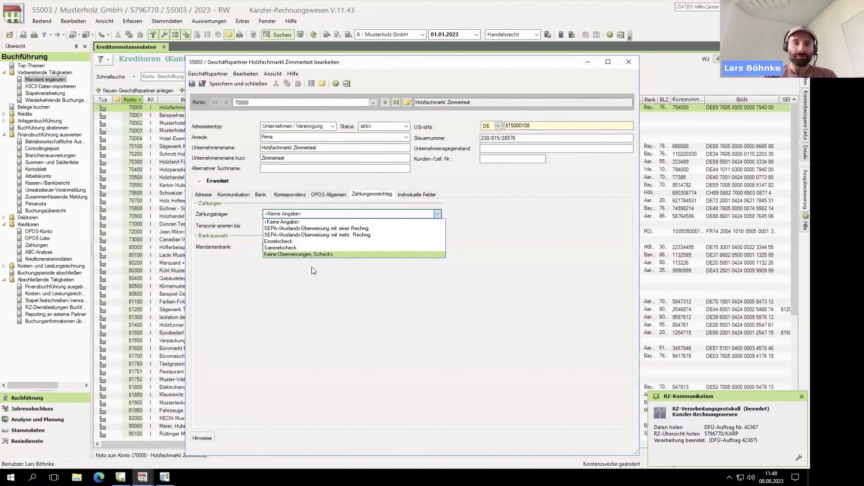
pyautogui.click(314, 235)
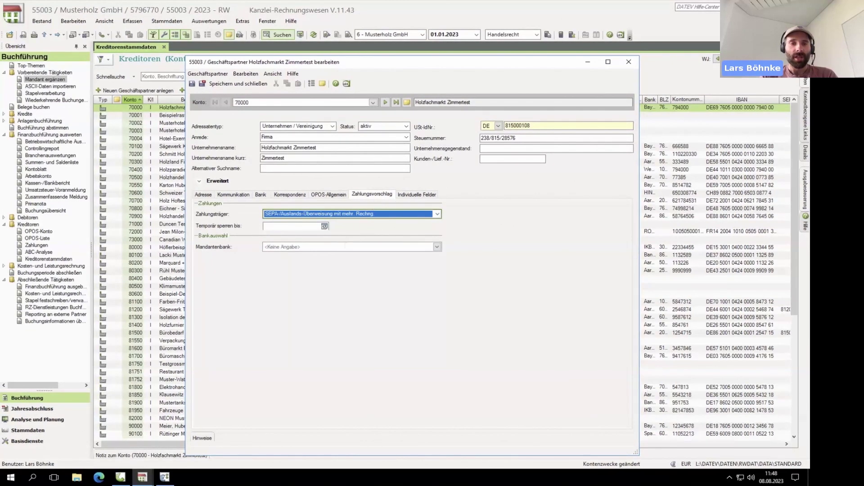
pyautogui.click(321, 195)
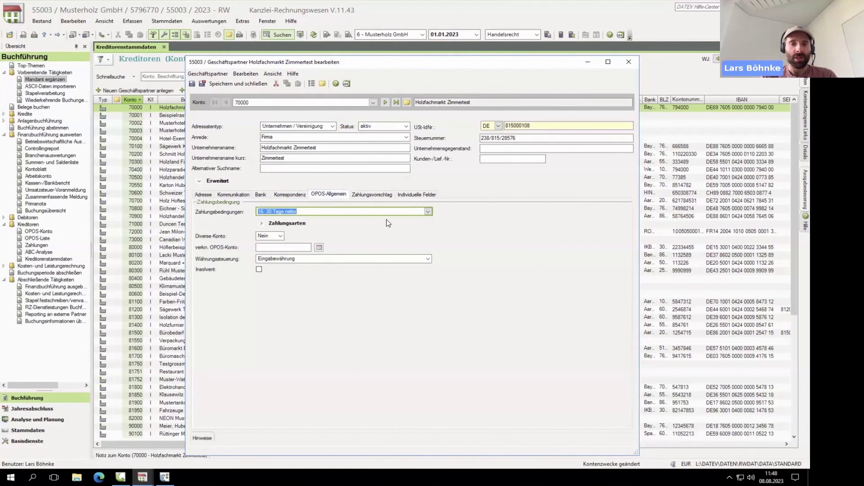
pyautogui.click(244, 86)
pyautogui.click(164, 48)
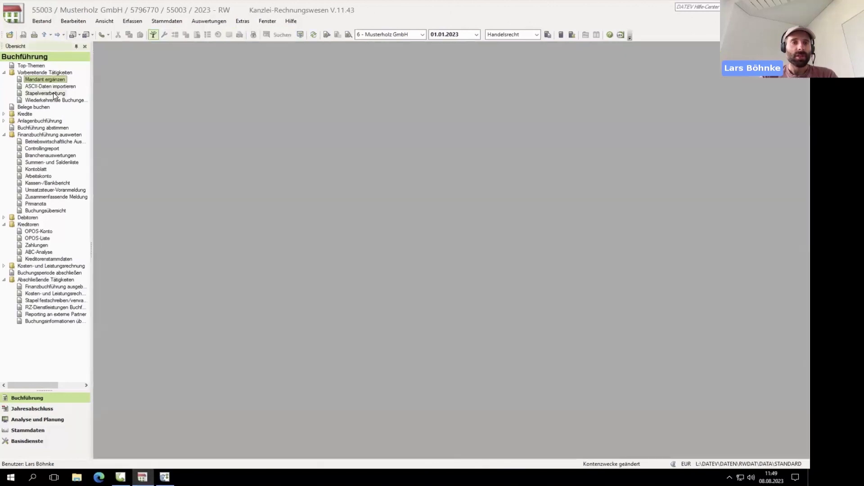
# Step: Process the August Rechnungen batch in Stapelverarbeitung with Festschreibung aufheben enabled, creating a new Buchungsstapel Rechnungen from 01.08.2023 to 31.08.2023
pyautogui.click(54, 94)
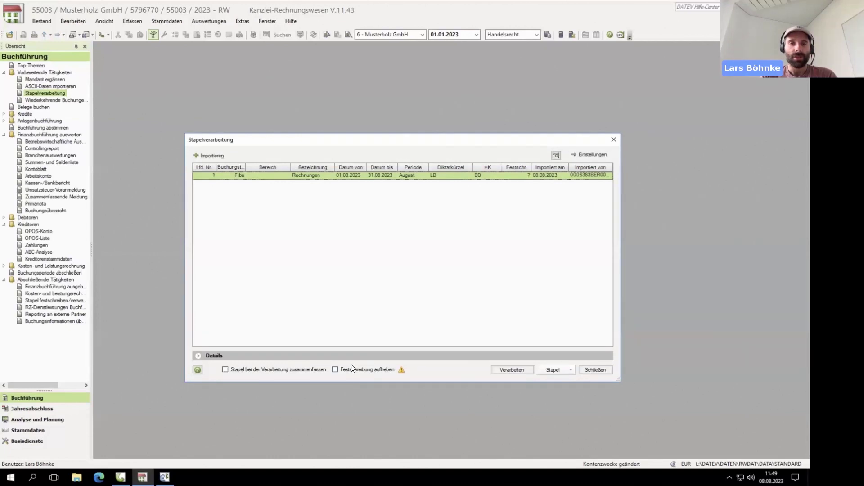
pyautogui.click(336, 370)
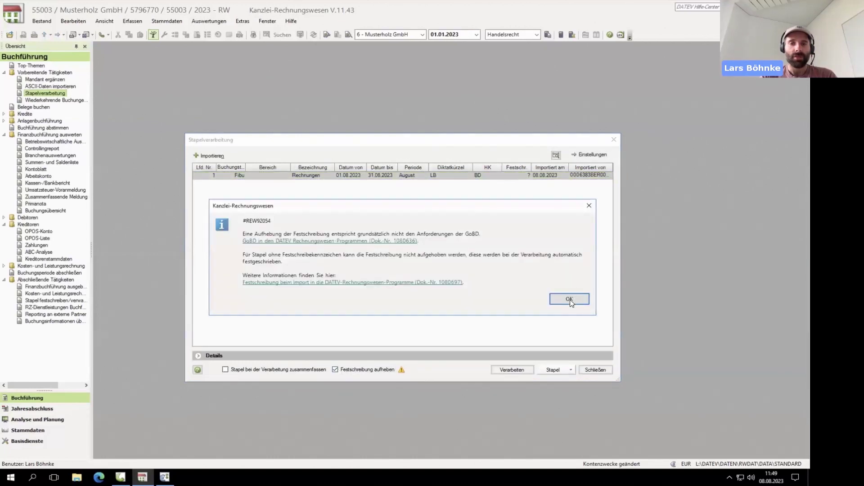
pyautogui.click(569, 301)
pyautogui.click(518, 367)
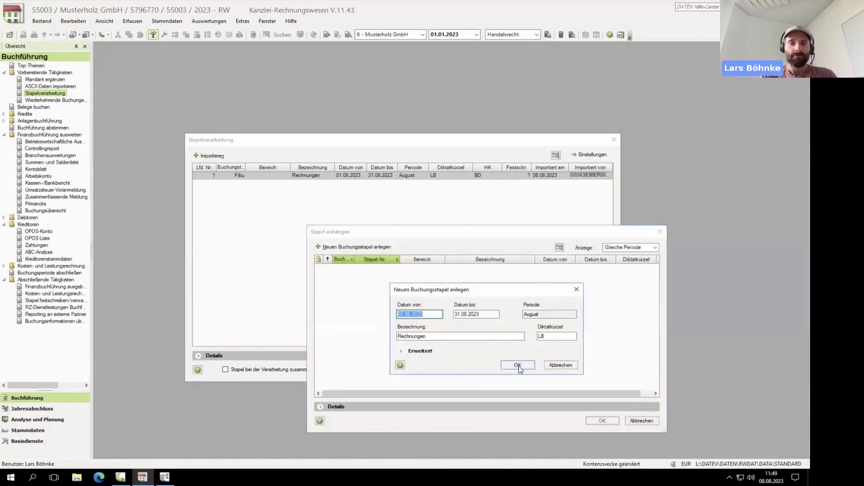
pyautogui.click(518, 365)
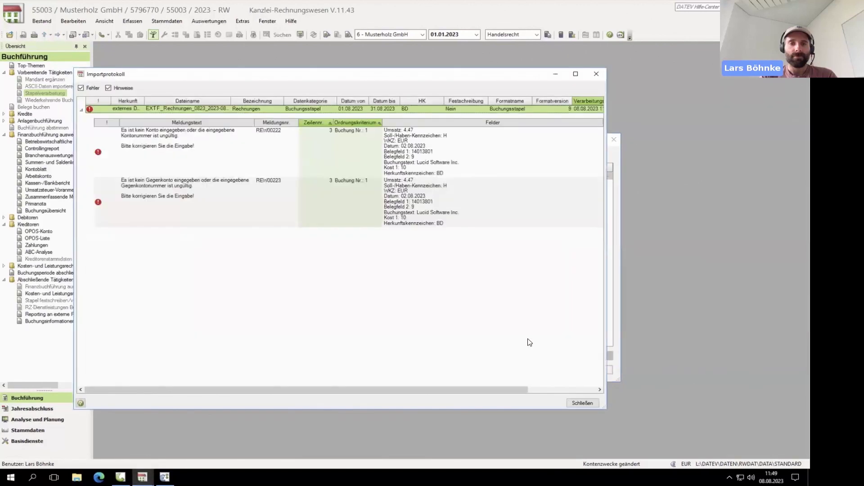
# Step: Close the import protocol, process the Rechnungen batch including Buchungssätze with errors or hints, and close Stapelverarbeitung
pyautogui.click(581, 403)
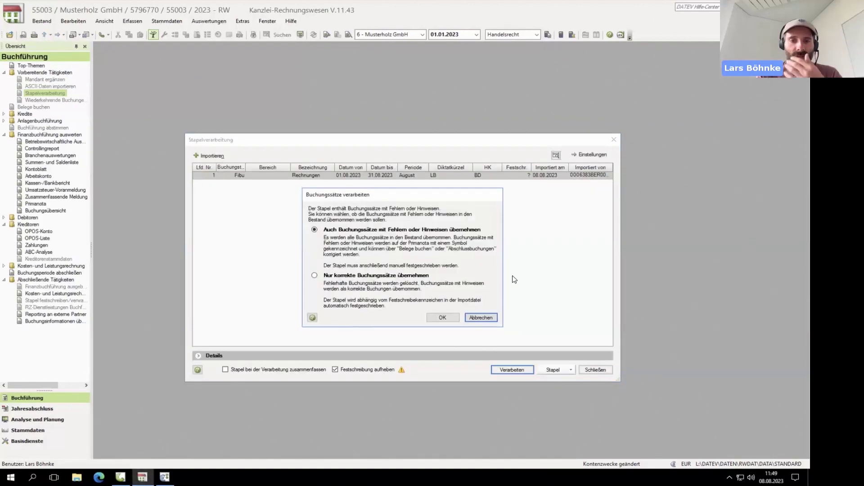
pyautogui.click(444, 317)
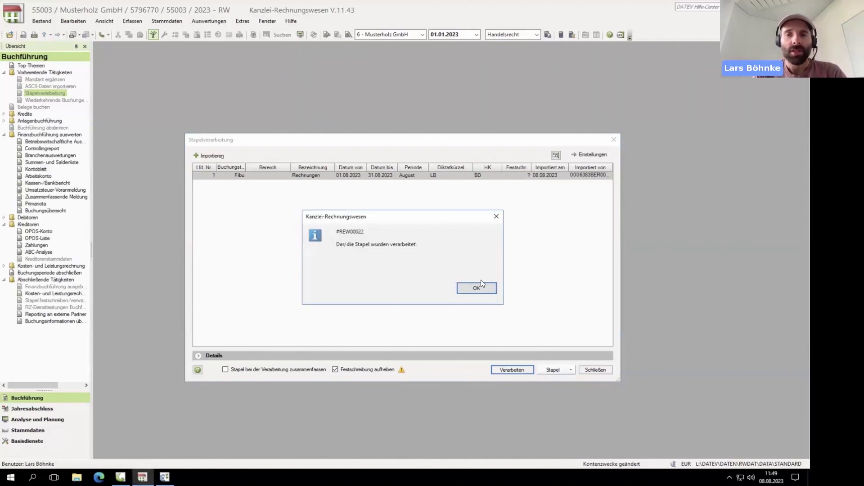
pyautogui.press('Return')
pyautogui.click(614, 141)
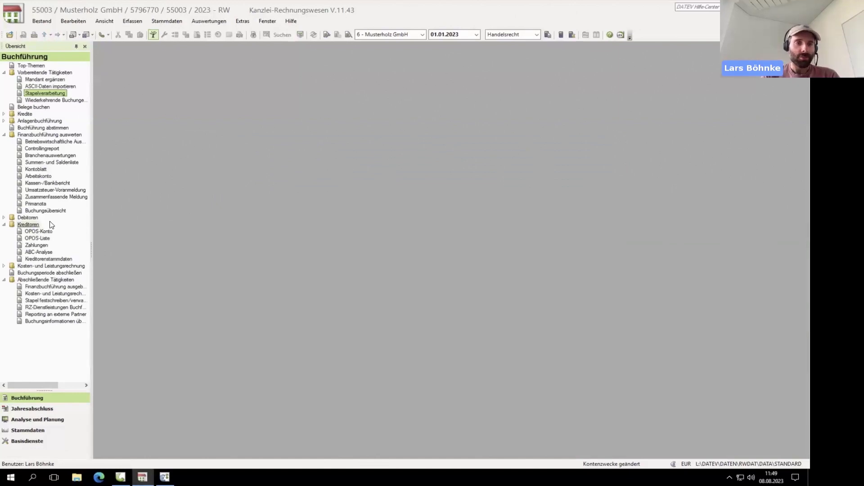
# Step: Create a payment for creditor Holzfachmarkt Zimmertest through Einzelauswahl in Zahlungen, with Zahltermin 08.08.2023 and next Zahltermin 09.08.2023
pyautogui.click(43, 244)
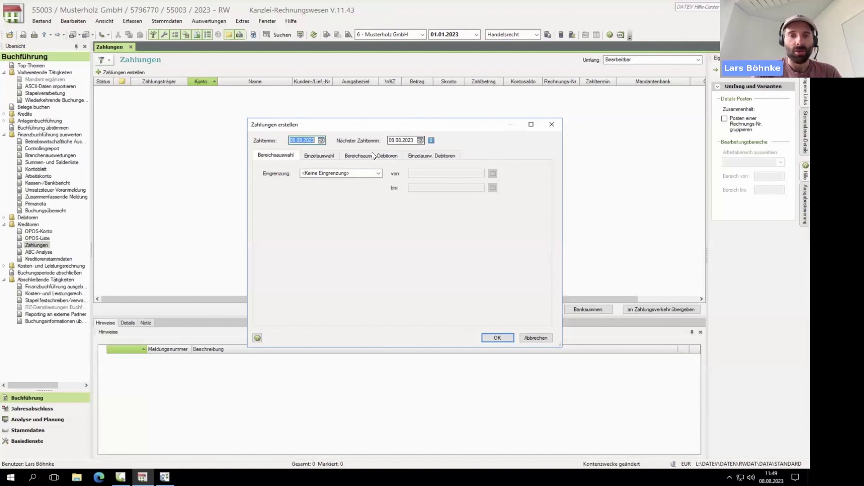
pyautogui.click(327, 173)
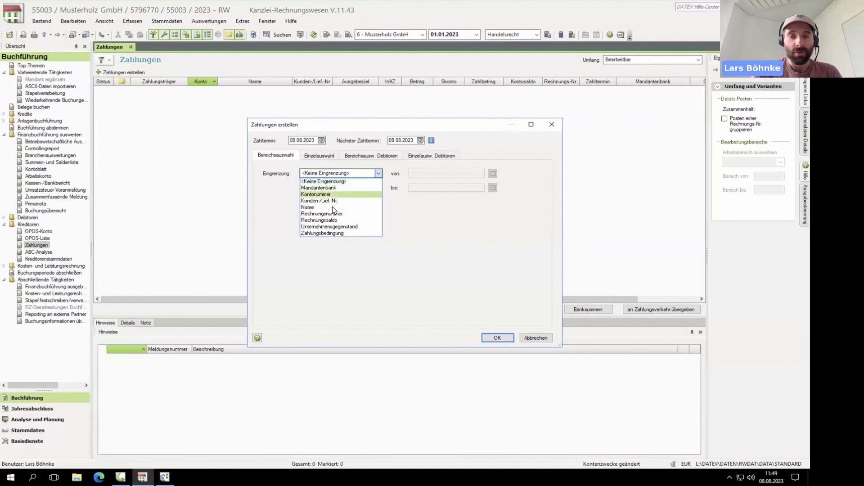
pyautogui.click(321, 157)
pyautogui.click(323, 158)
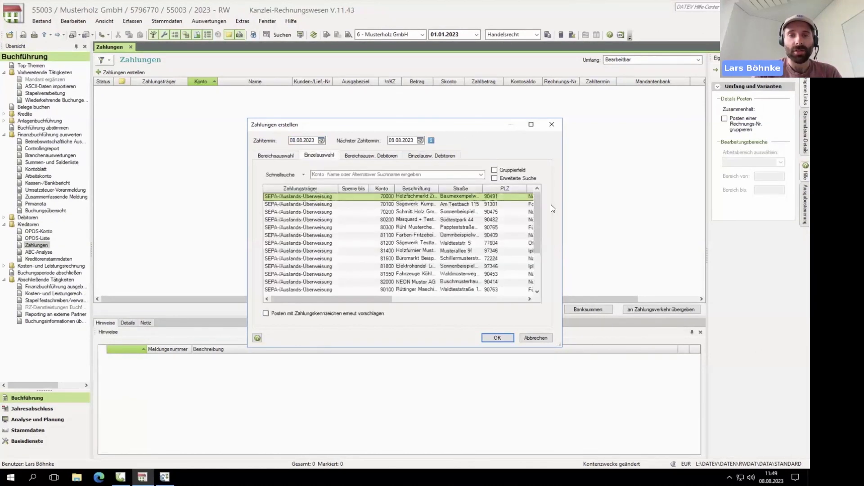
pyautogui.moveTo(538, 206); pyautogui.dragTo(544, 179)
pyautogui.click(497, 338)
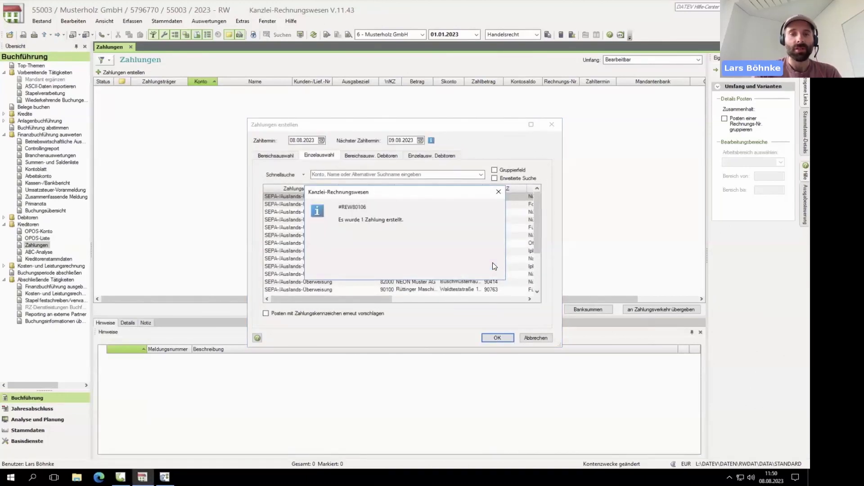
pyautogui.click(493, 262)
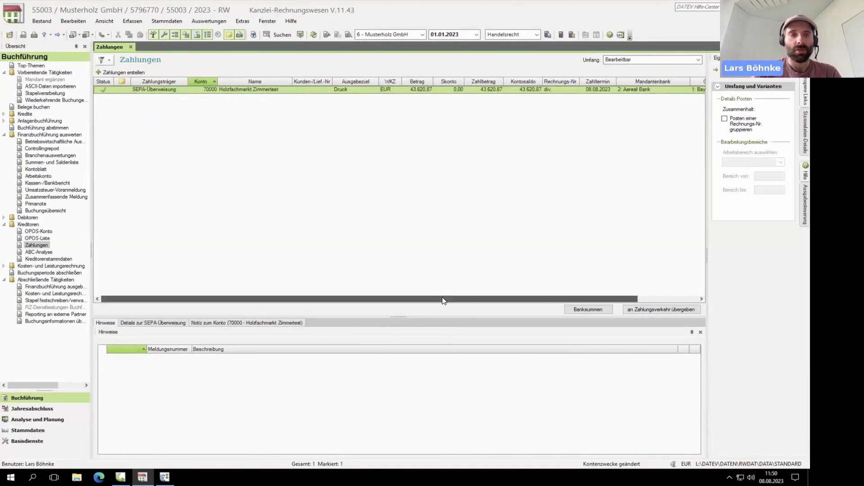
# Step: Start handing the Holzfachmarkt Zimmertest payment over to Zahlungsverkehr and choose to pass the Ausführungsdatum 08.08.2023
pyautogui.moveTo(444, 300); pyautogui.dragTo(570, 299)
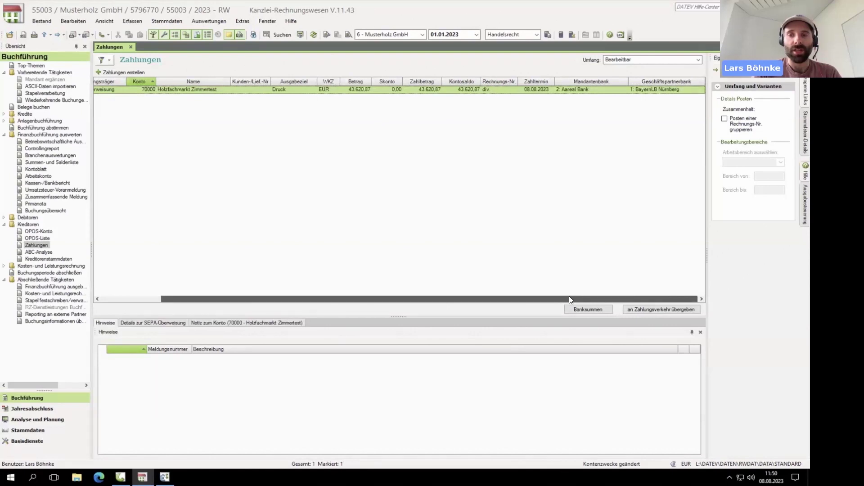
pyautogui.click(666, 311)
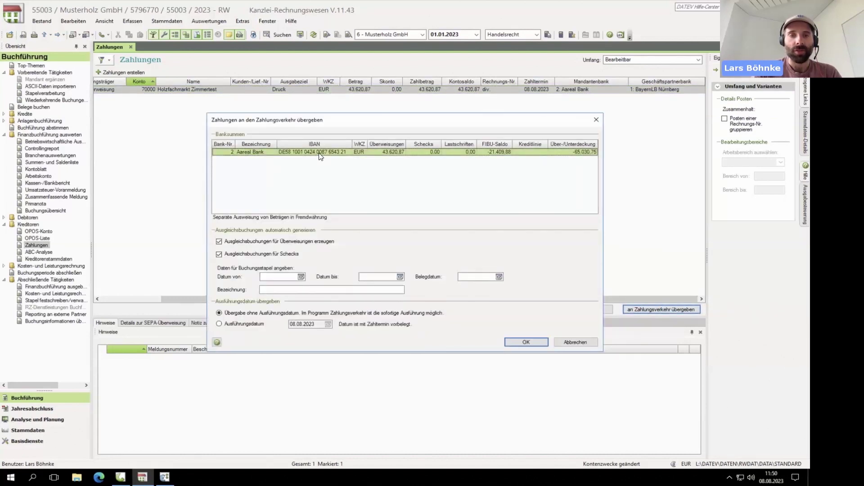
pyautogui.click(532, 344)
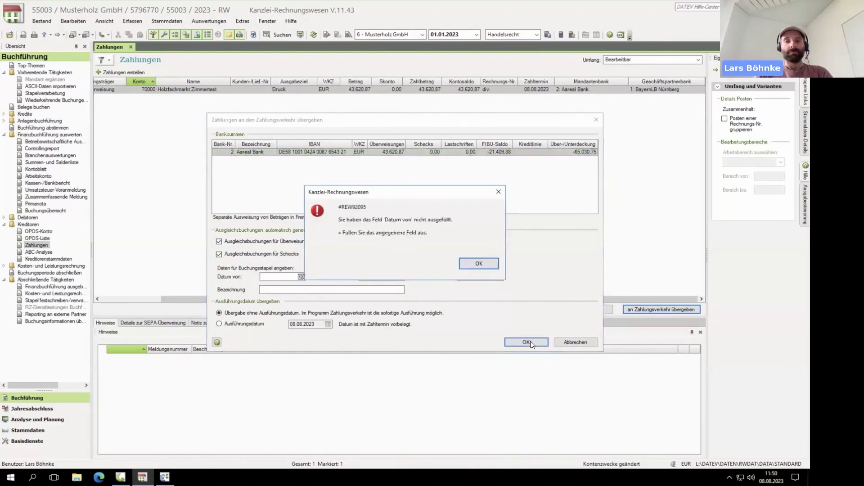
pyautogui.click(476, 264)
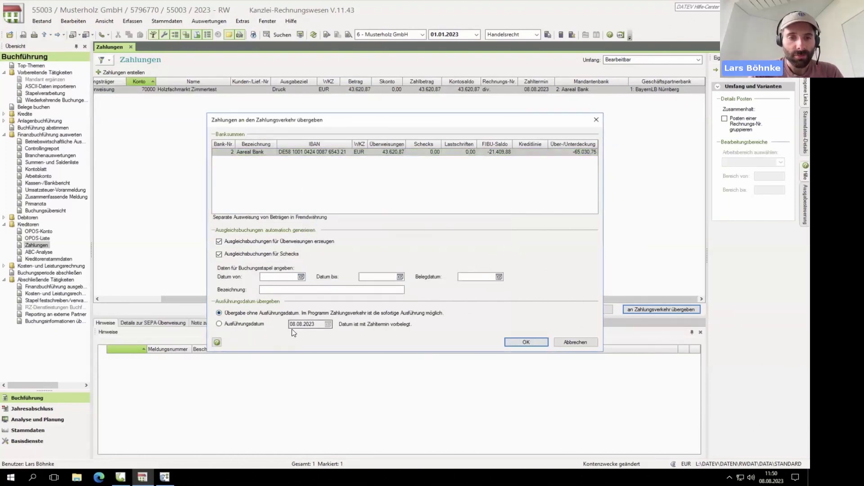
pyautogui.click(253, 324)
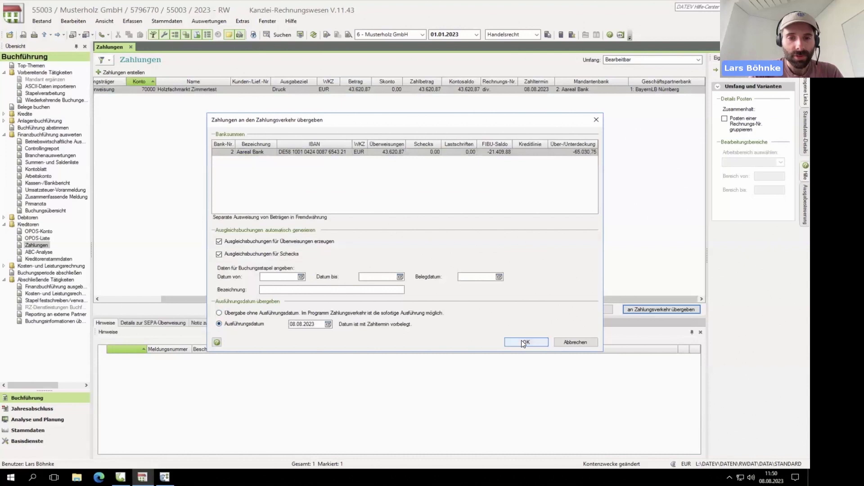
pyautogui.click(523, 343)
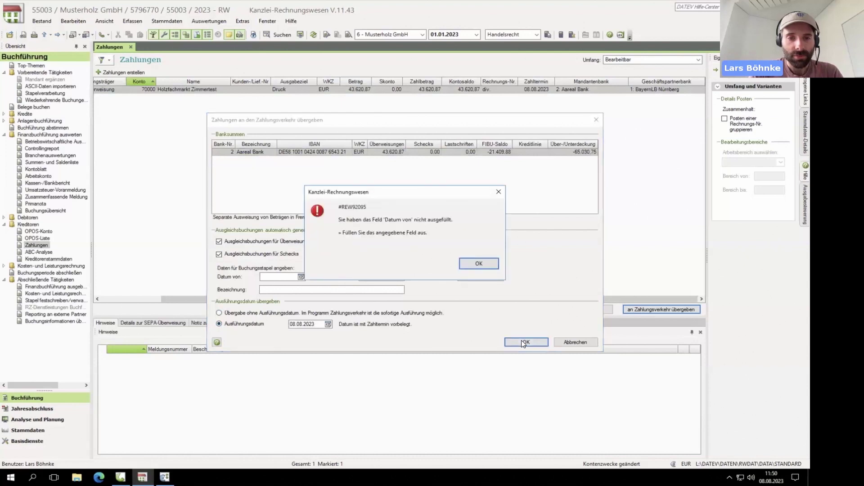
pyautogui.click(481, 264)
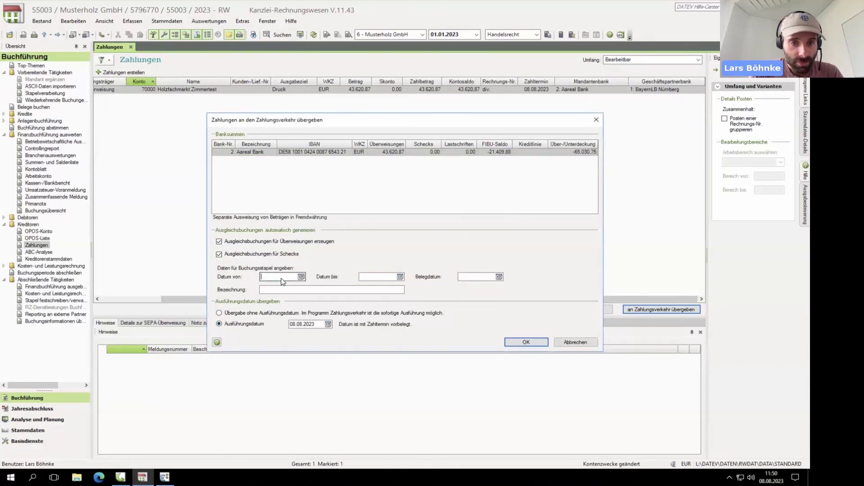
# Step: Set the Buchungsstapel period for the Ausgleichsbuchungen from 01.08.2023 to 31.08.2023
pyautogui.click(301, 276)
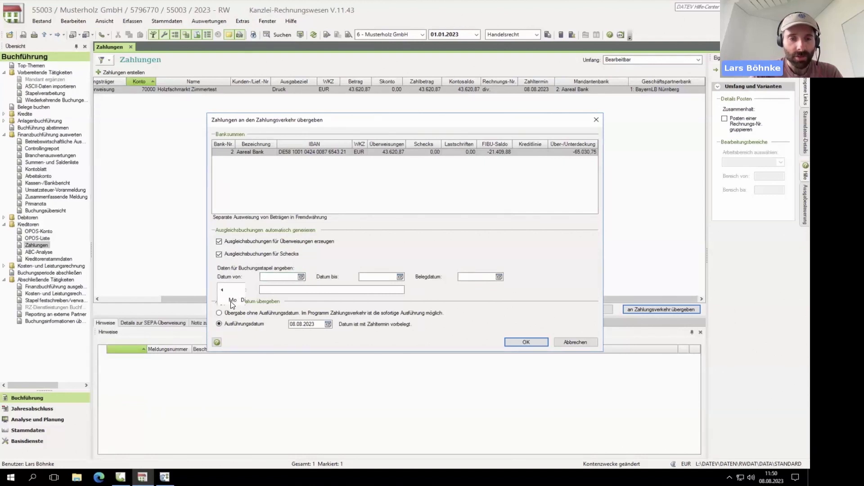
pyautogui.click(295, 277)
pyautogui.write('01.08.2023')
pyautogui.press('Tab')
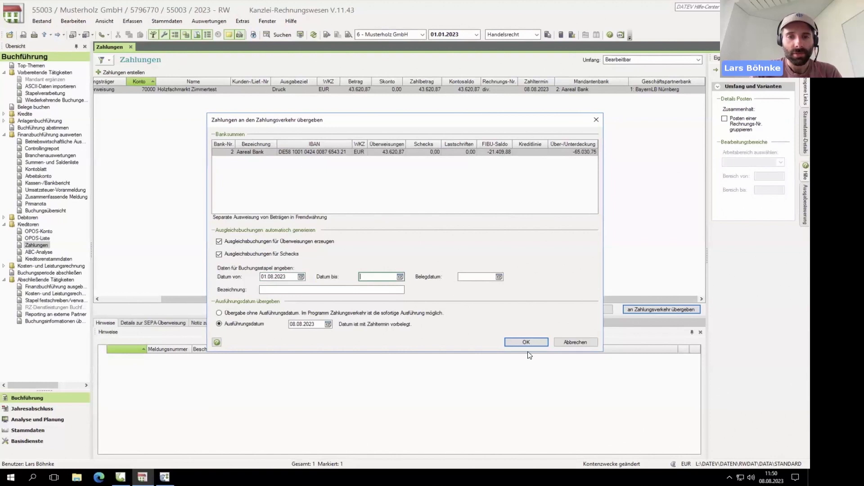
pyautogui.write('31.08.2023')
pyautogui.press('Tab')
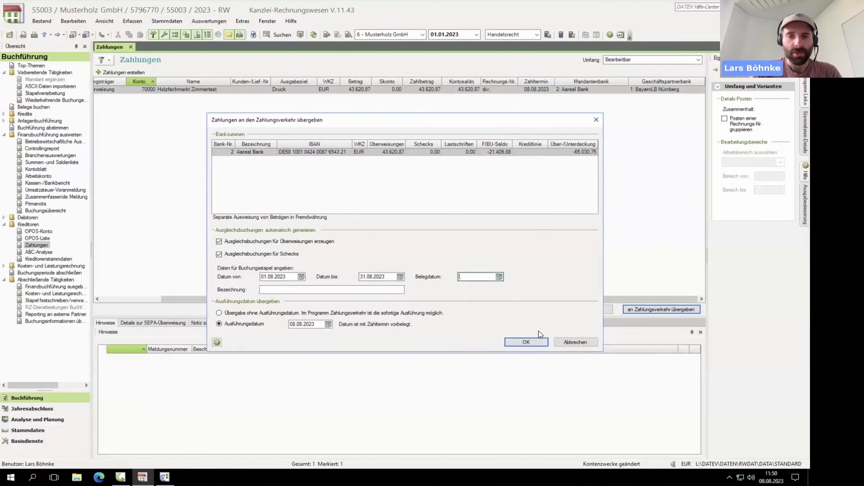
# Step: Set the Belegdatum to 08.08.2023 and hand the payment over to Zahlungsverkehr
pyautogui.write('08')
pyautogui.write('08')
pyautogui.write('.07.2023')
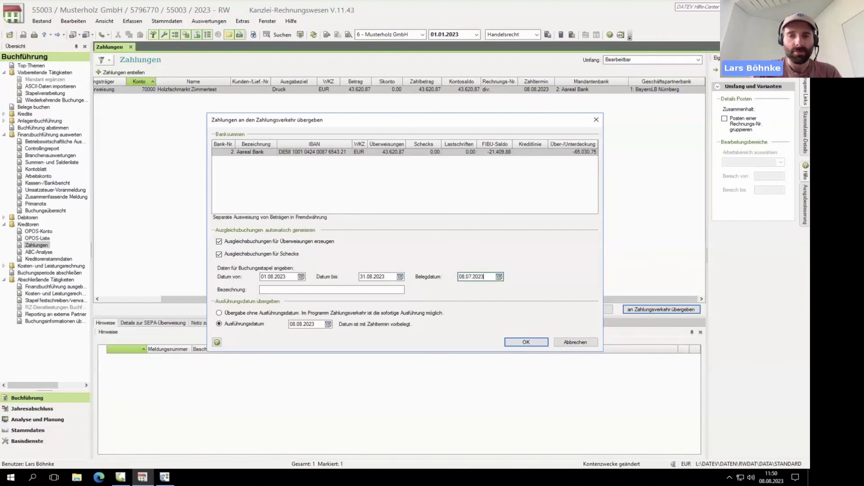
pyautogui.press('BackSpace')
pyautogui.press('BackSpace')
pyautogui.press('BackSpace')
pyautogui.press('BackSpace')
pyautogui.write('.2023')
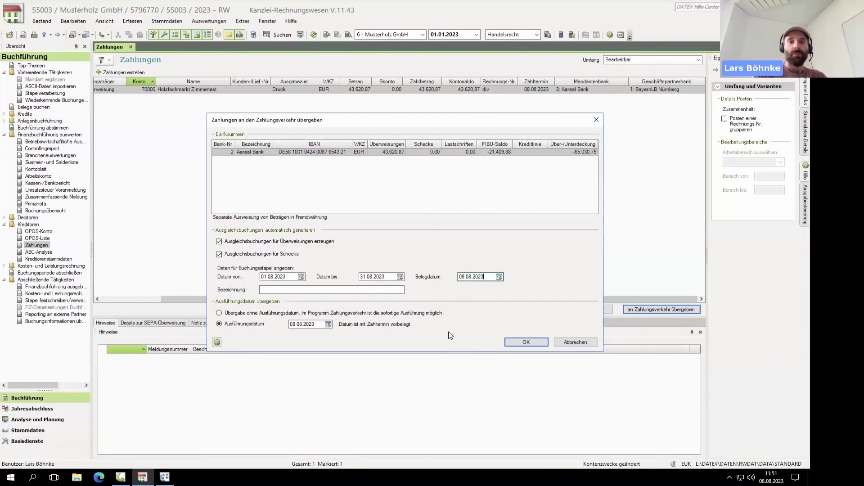
pyautogui.moveTo(417, 123); pyautogui.dragTo(415, 119)
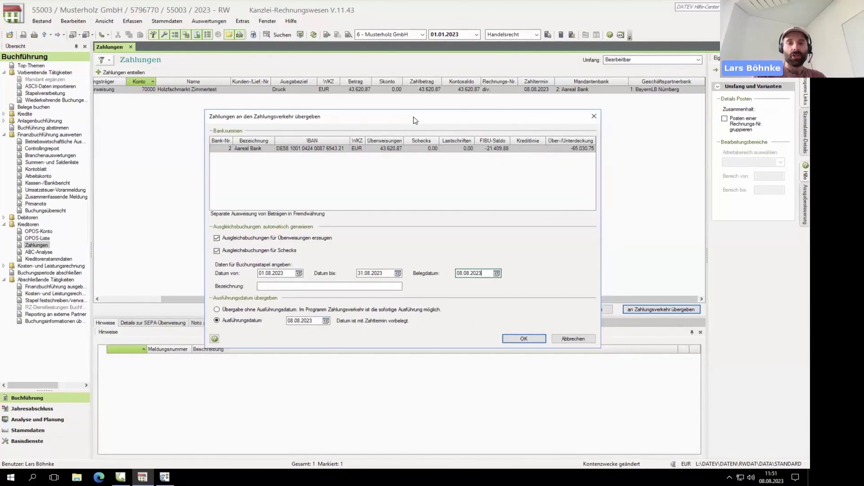
pyautogui.click(520, 338)
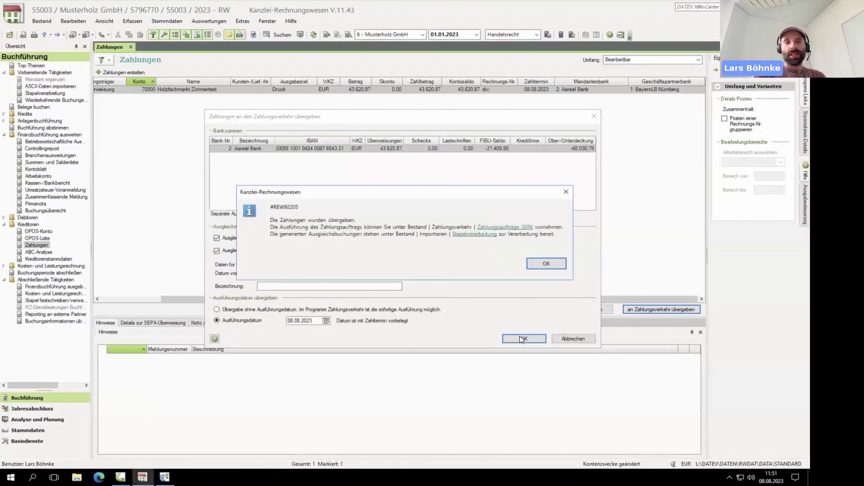
pyautogui.click(546, 264)
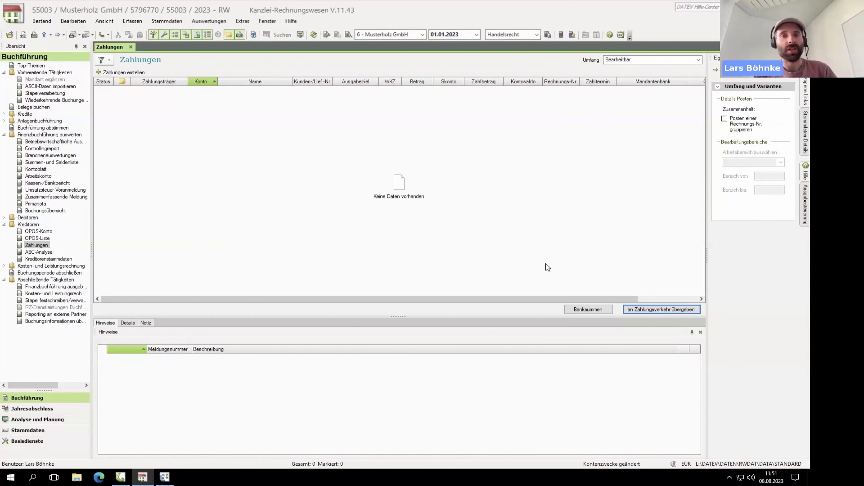
# Step: Switch to Zahlungsverkehr, reload the list of open SEPA Zahlungsaufträge and view the options for sending the order to the bank
pyautogui.click(164, 477)
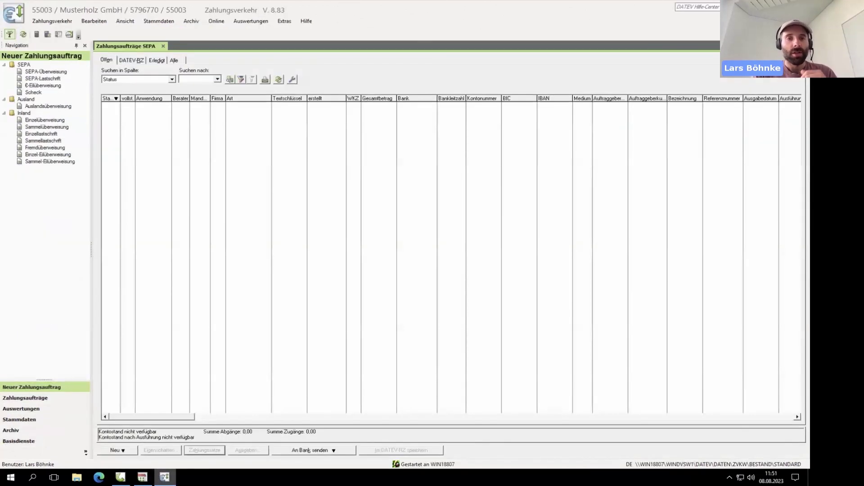
pyautogui.click(163, 46)
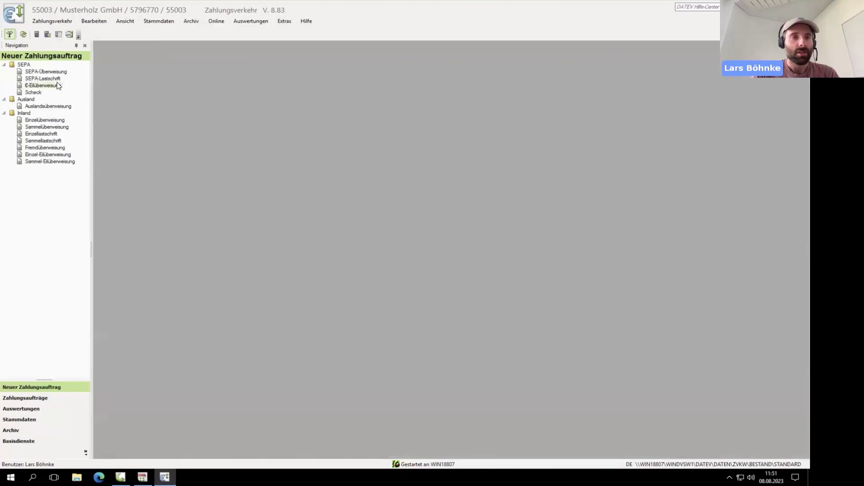
pyautogui.click(53, 121)
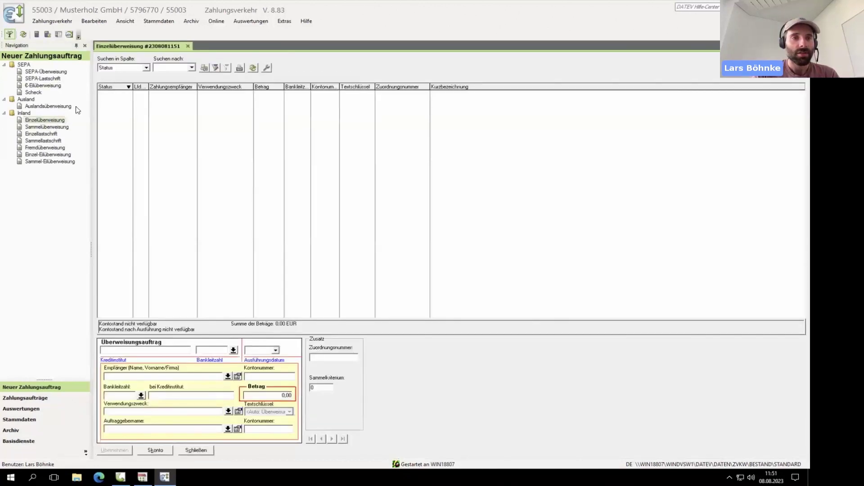
pyautogui.click(188, 46)
pyautogui.click(59, 72)
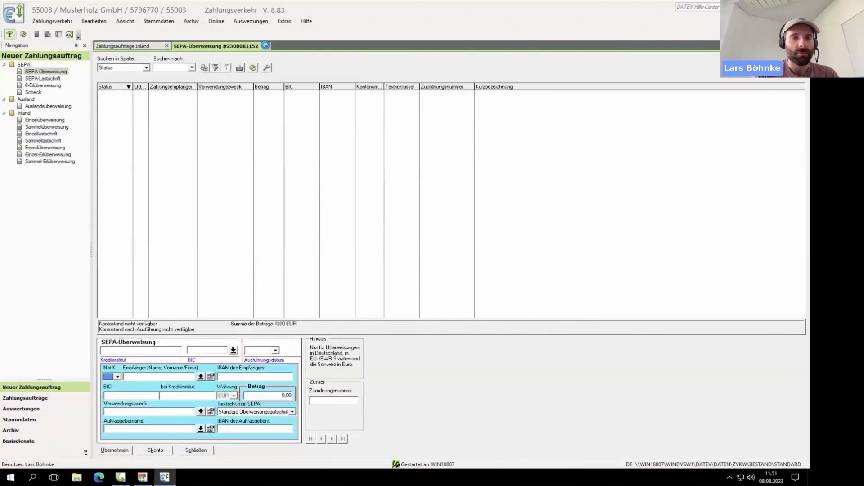
pyautogui.press('Escape')
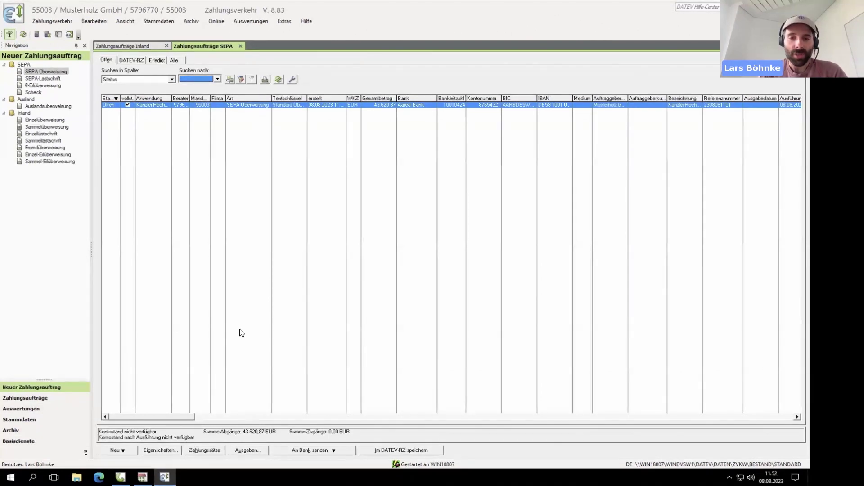
pyautogui.click(335, 451)
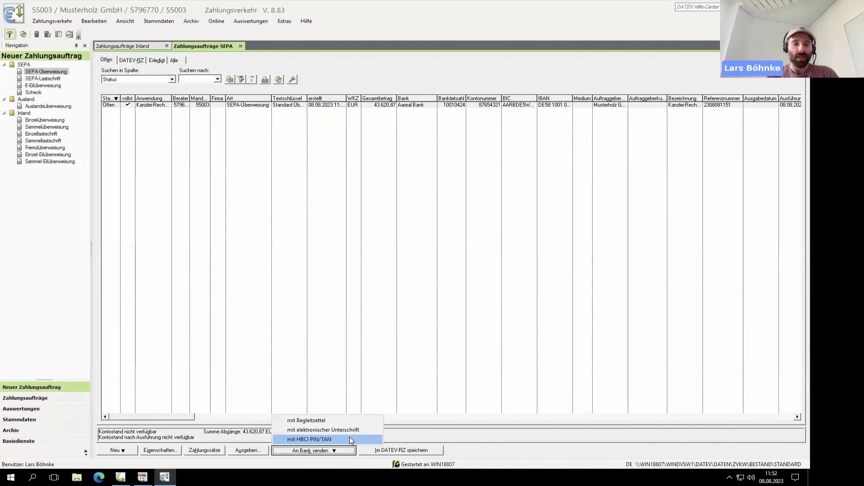
pyautogui.click(305, 314)
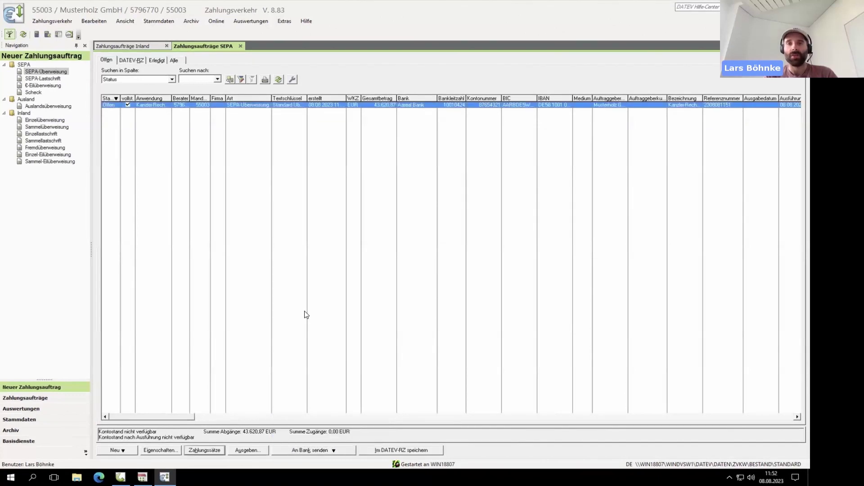